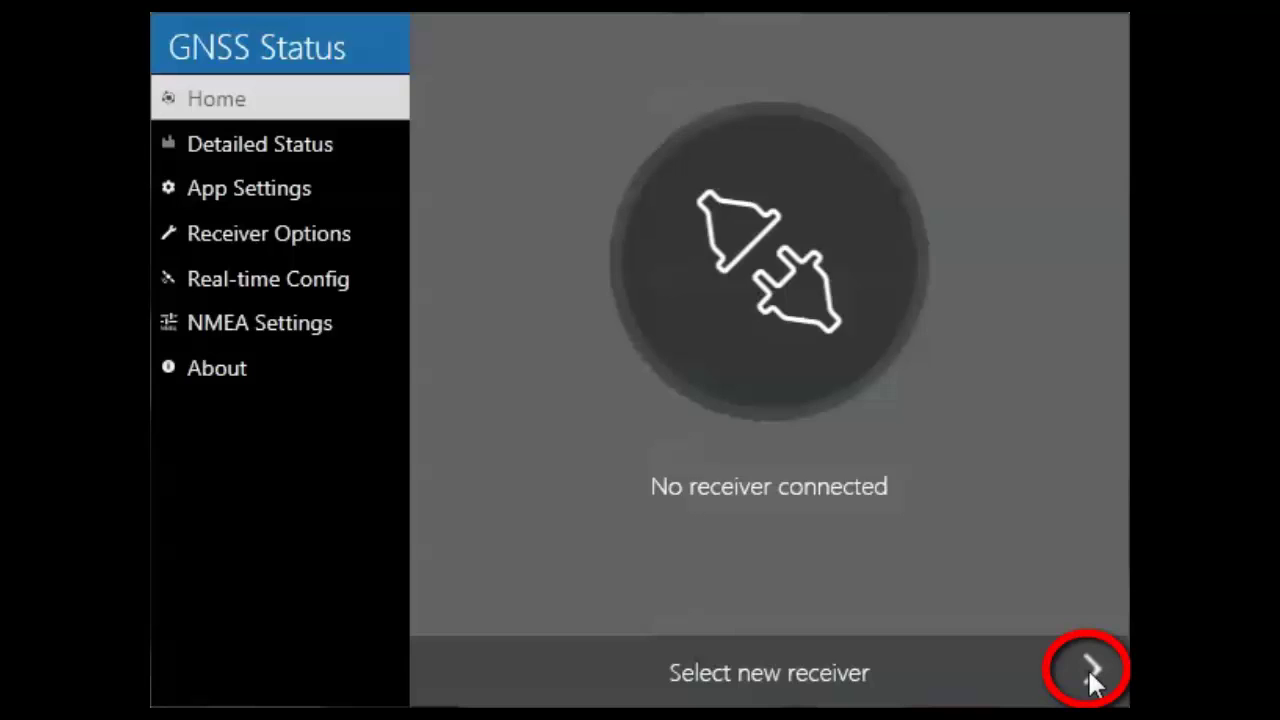
- Select the Trimble R2 as the new receiver and connect to it
click(1091, 668)
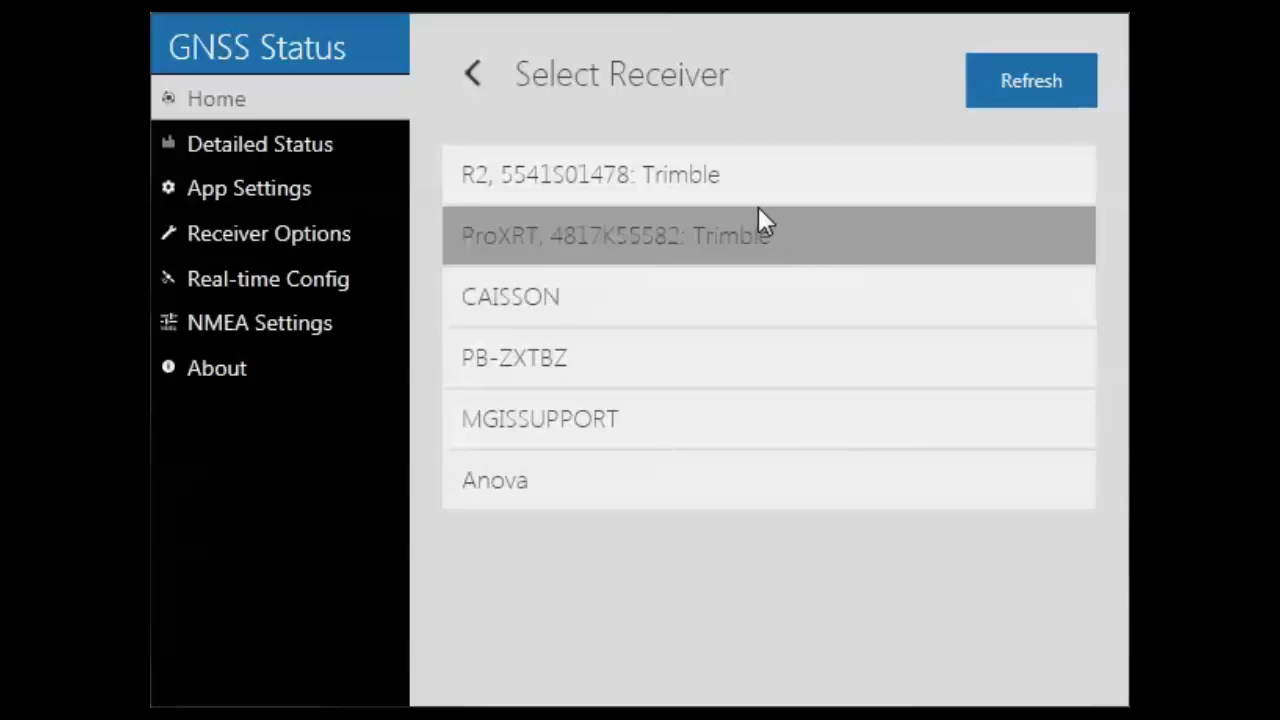
click(714, 179)
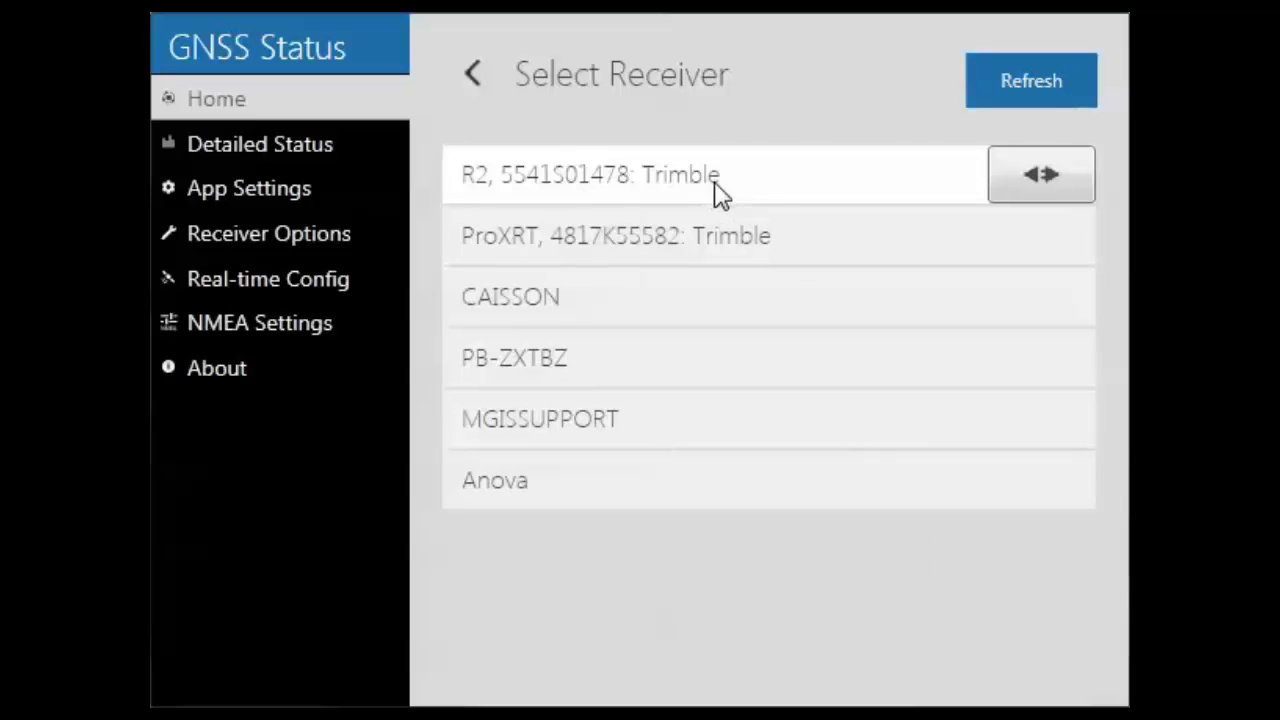
click(1052, 185)
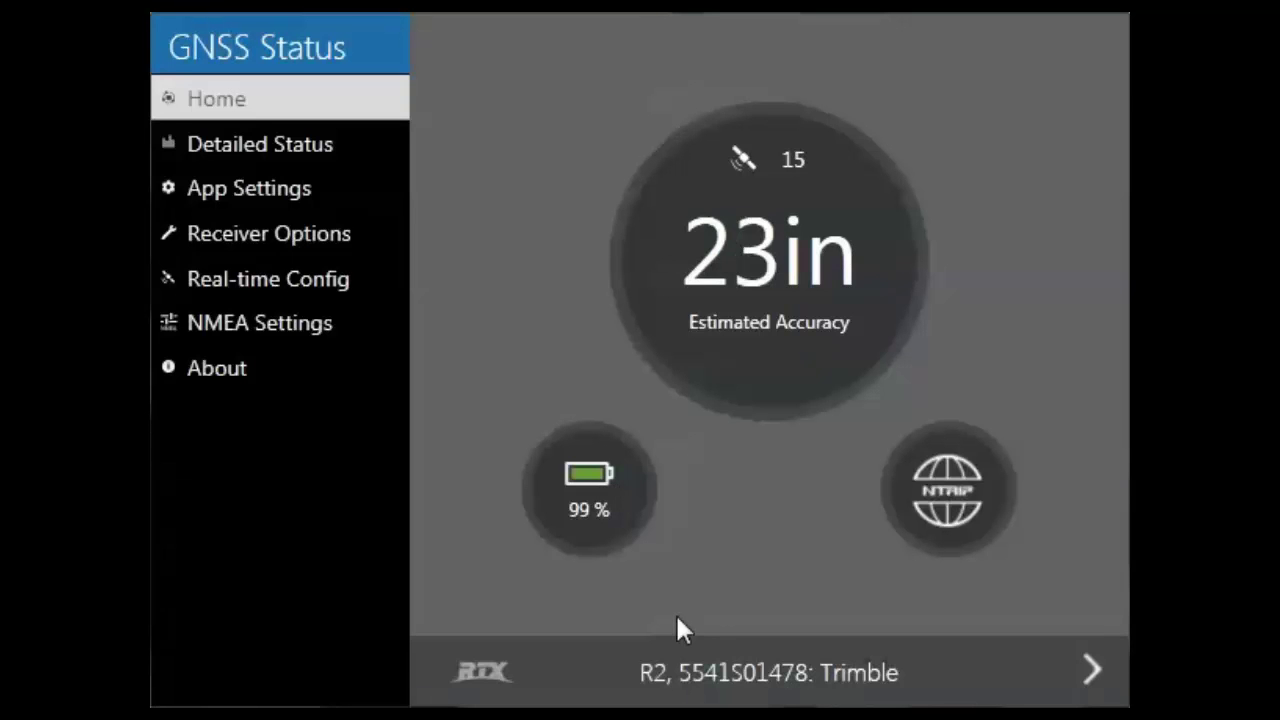
- Review the receiver's detailed status, covering GNSS position and accuracy, satellites by system, primary source and receiver information
click(350, 152)
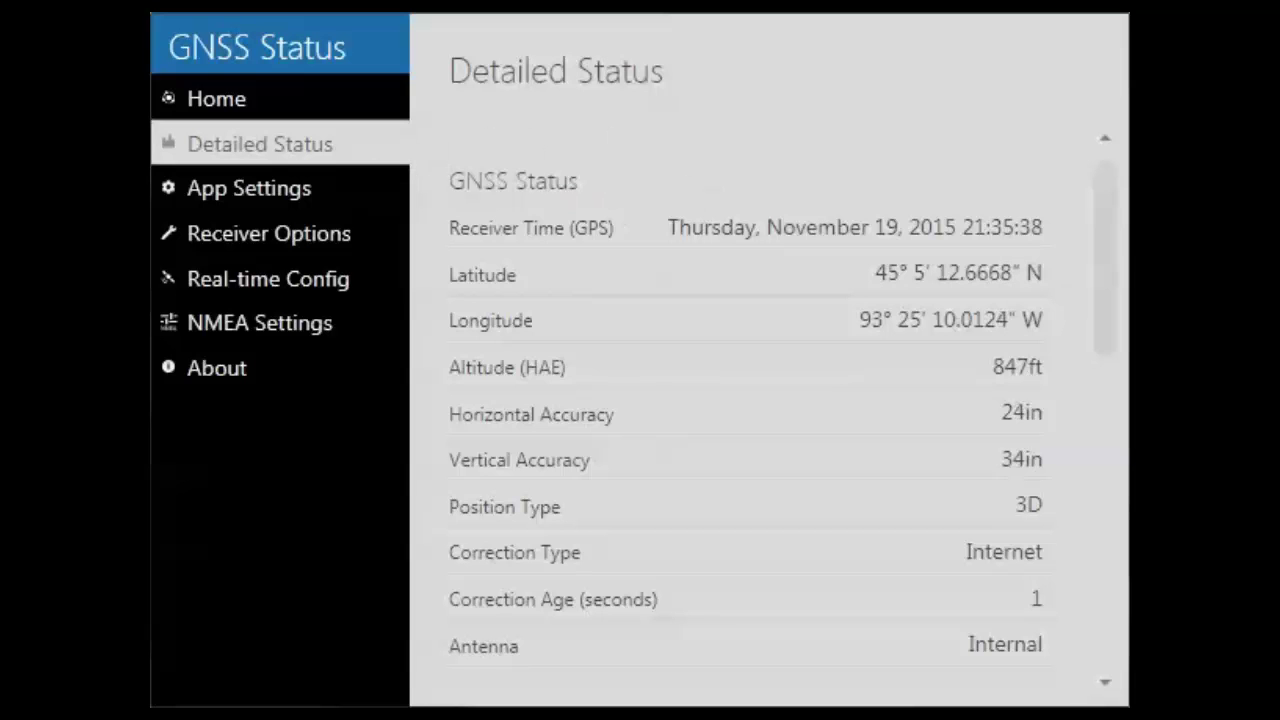
drag(1109, 240, 1109, 262)
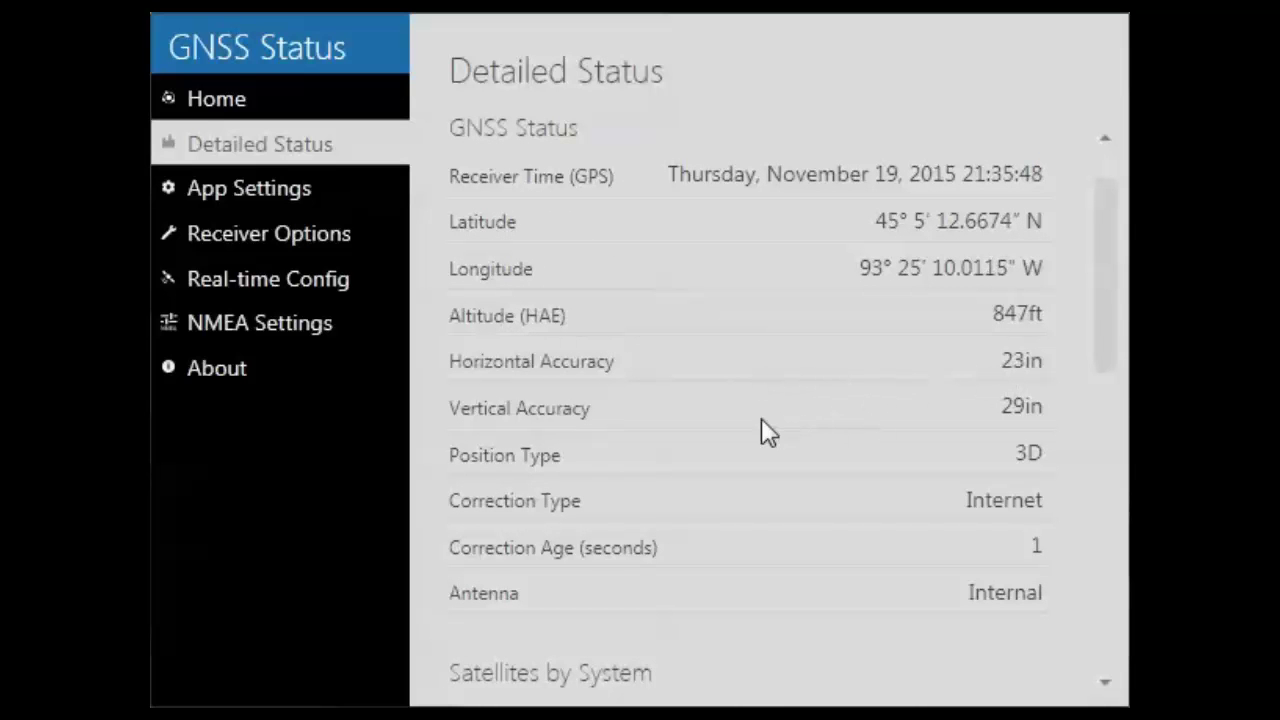
drag(1106, 314, 1106, 386)
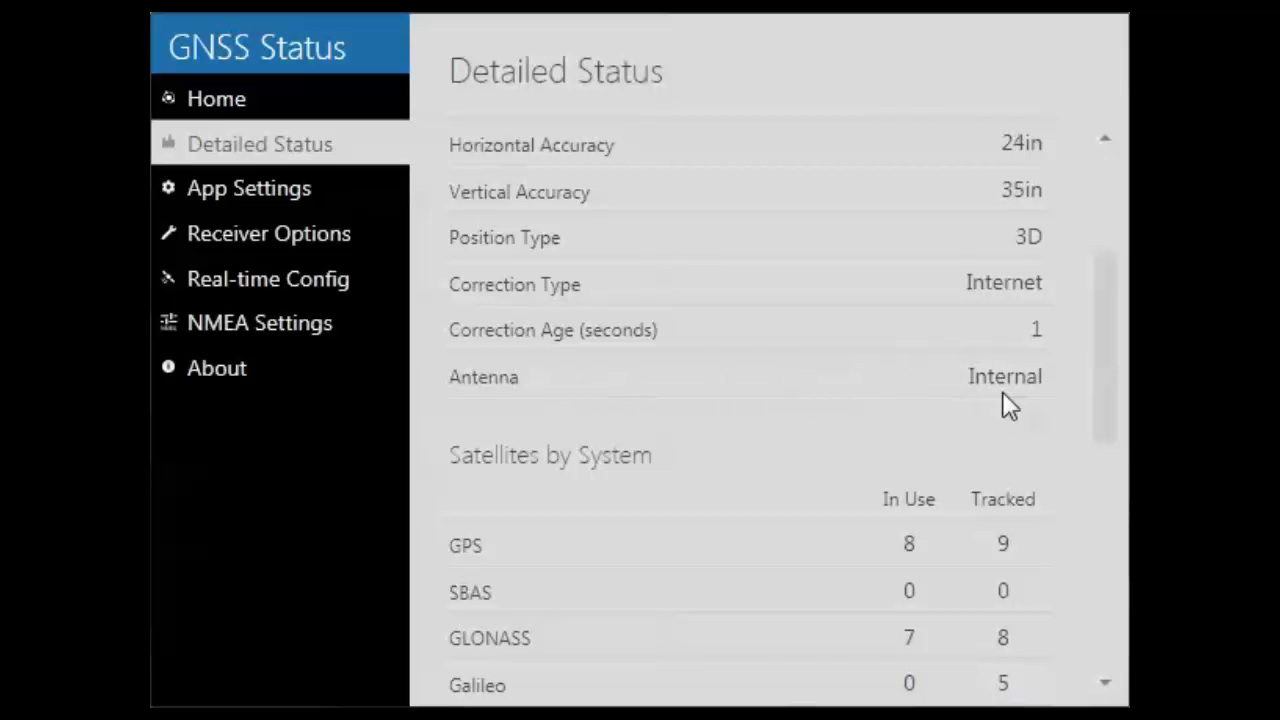
drag(1108, 310, 1100, 404)
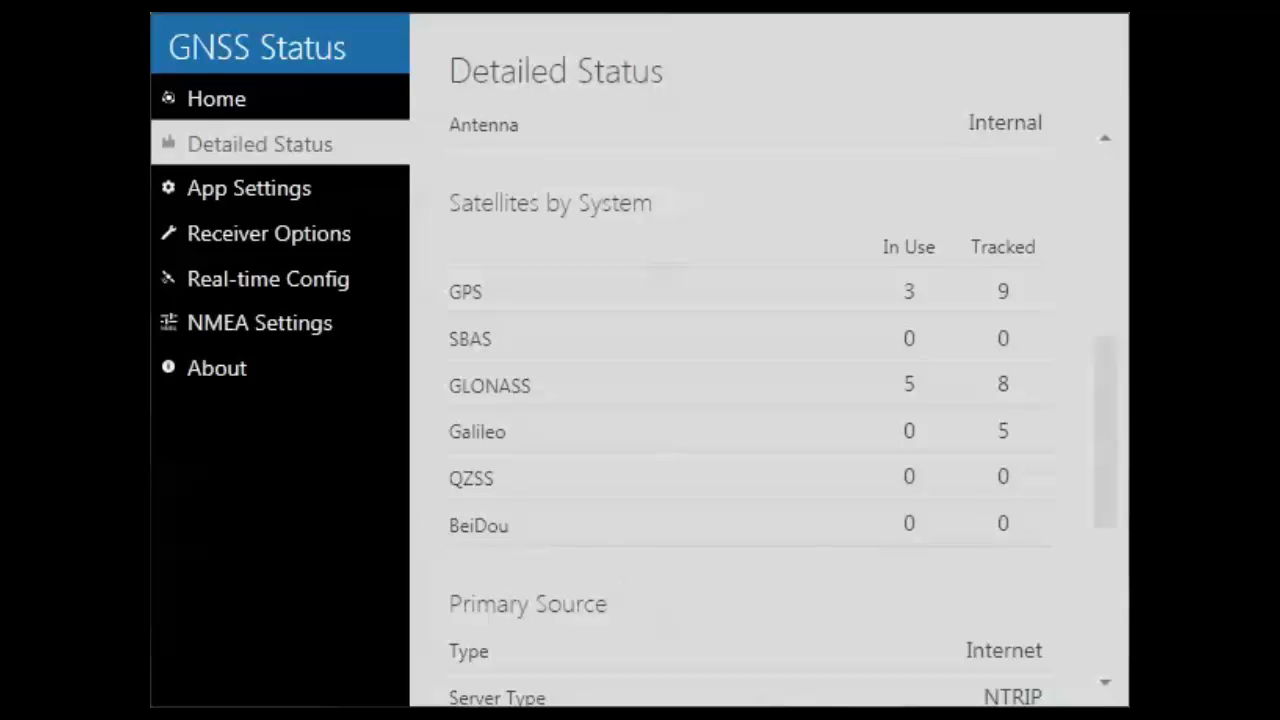
drag(1117, 409, 1108, 548)
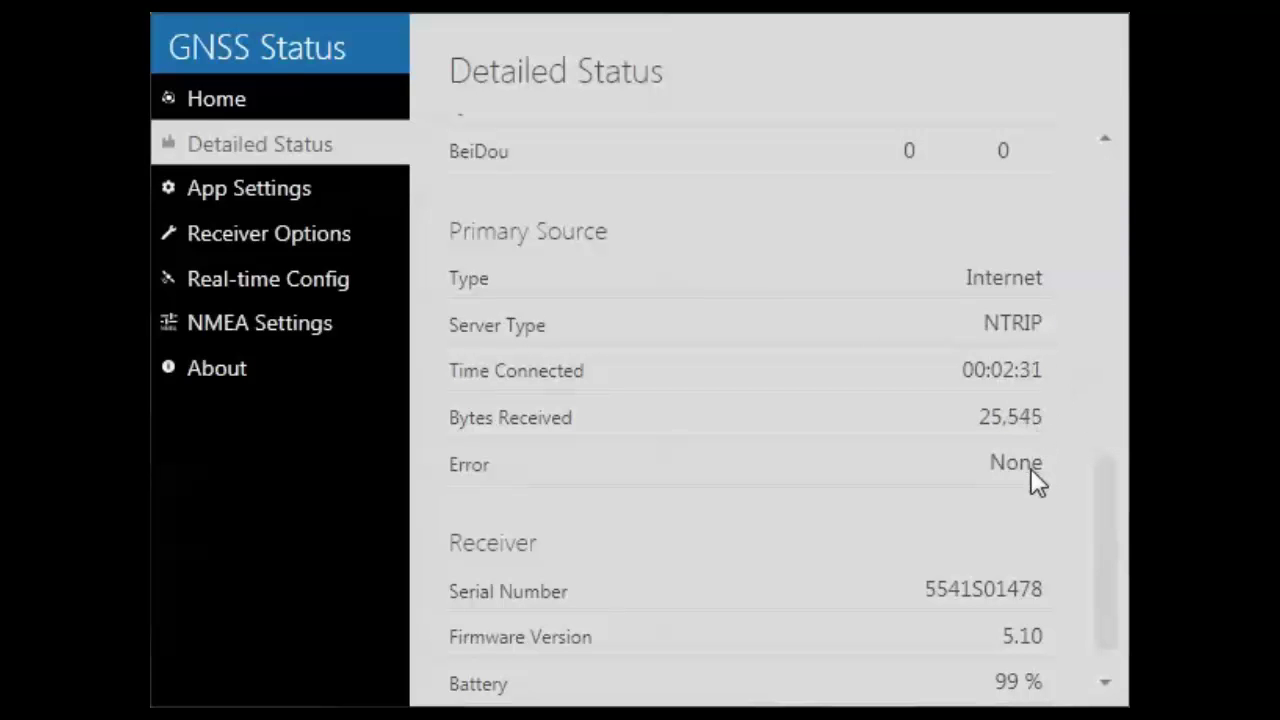
scroll(1106, 503, down, 1)
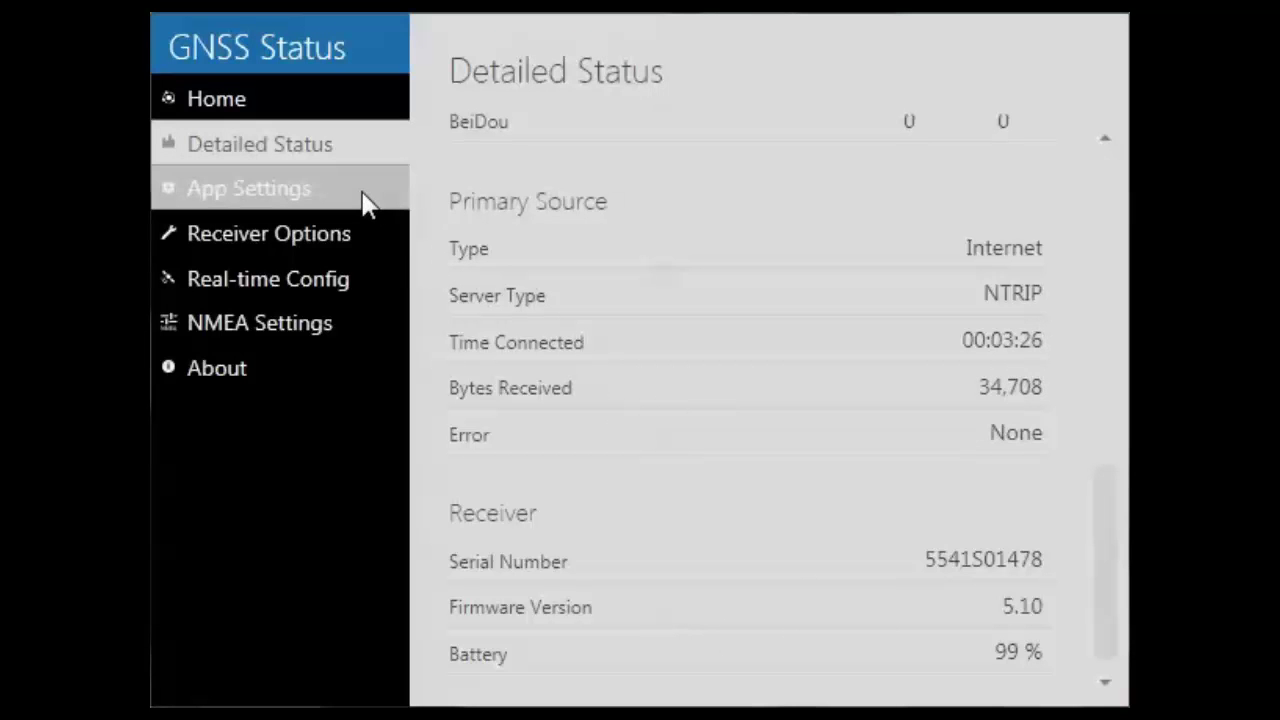
- Set the app's unit system to US
click(364, 194)
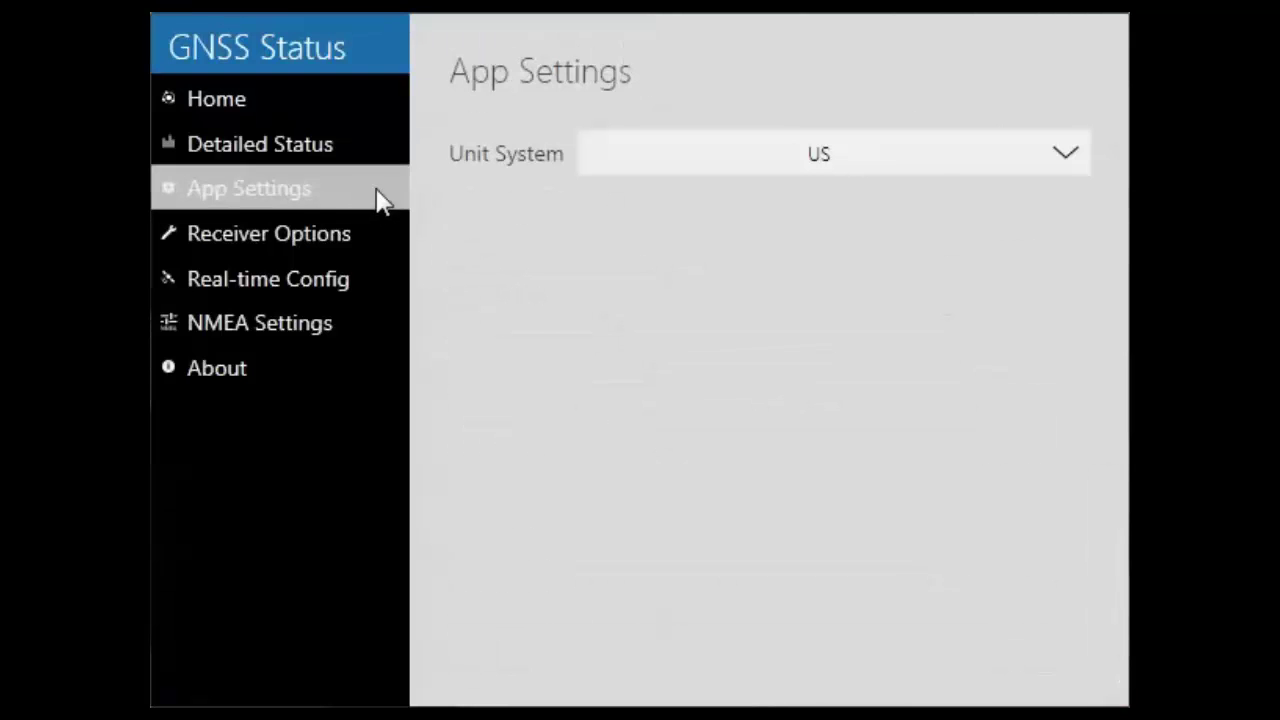
click(1074, 166)
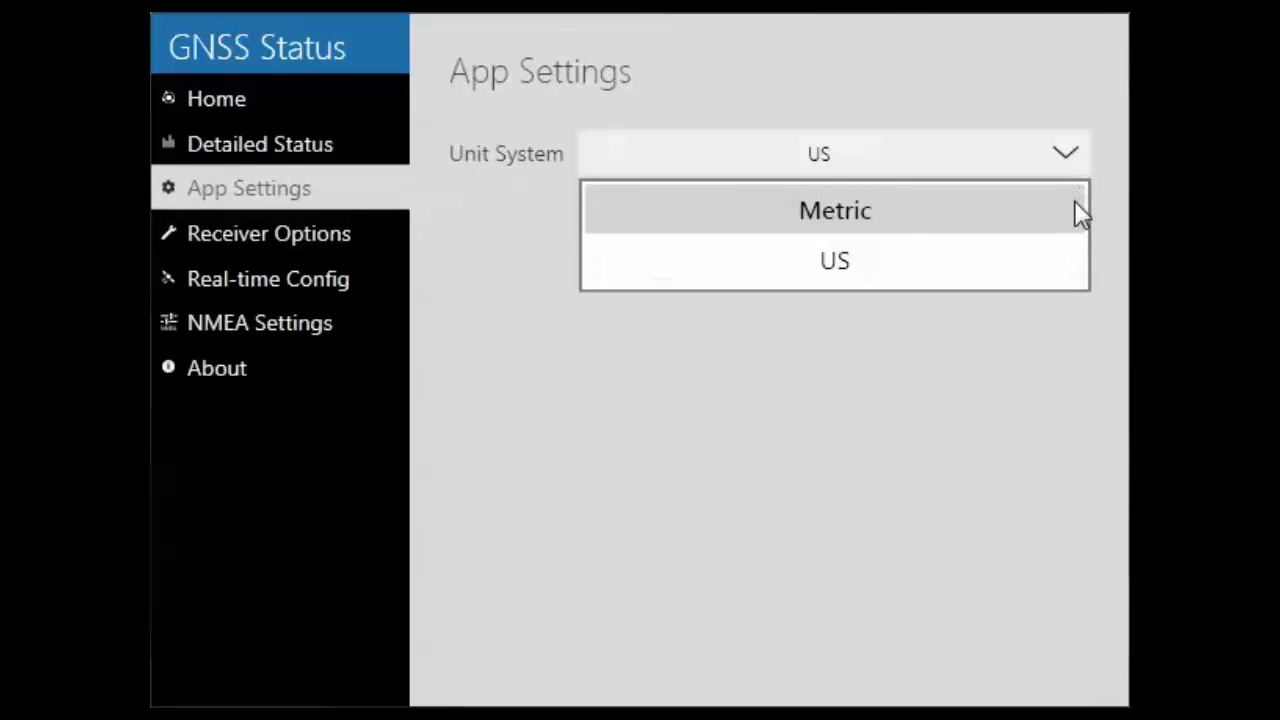
click(1018, 262)
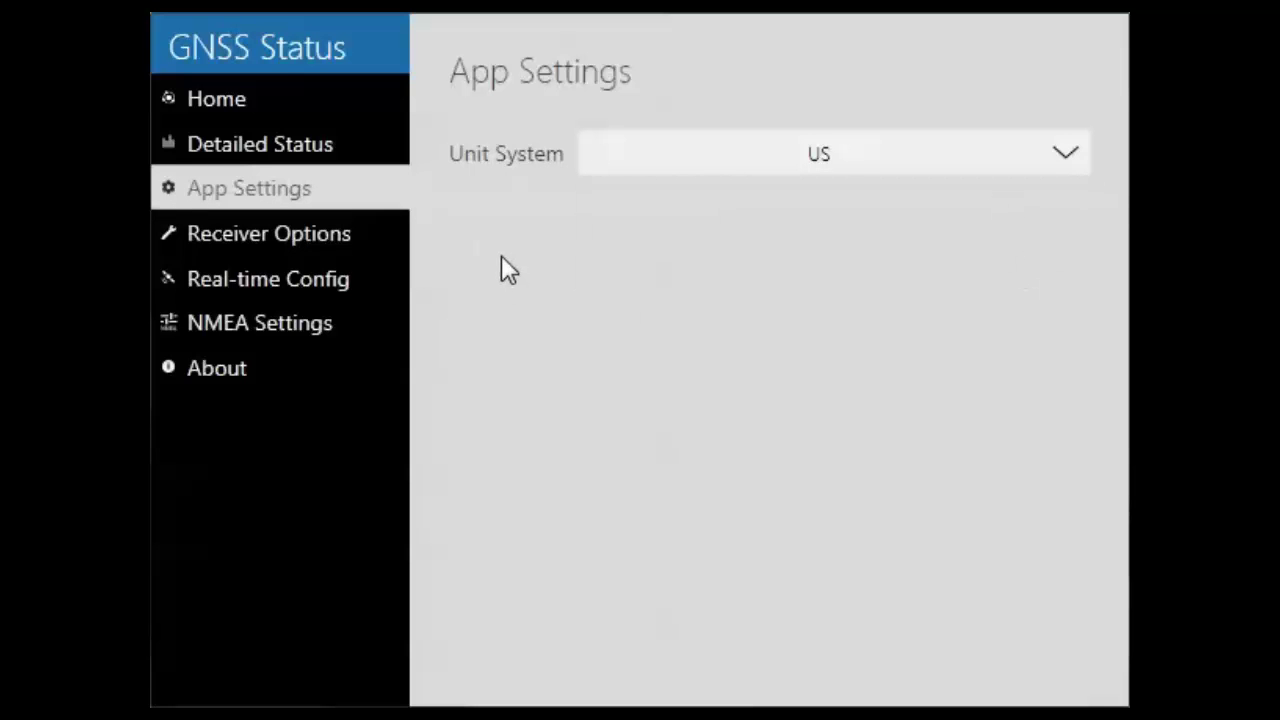
- Examine the receiver options, including the Install Option entry and the subscription status
click(364, 256)
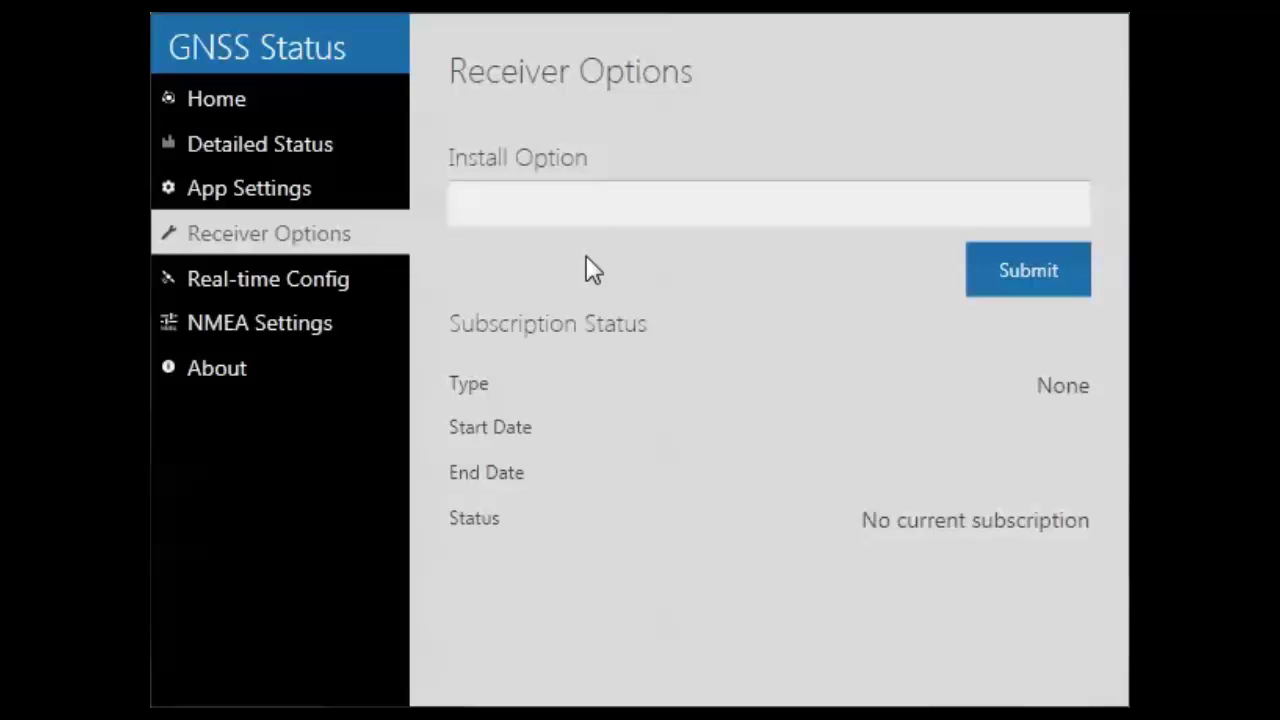
click(490, 206)
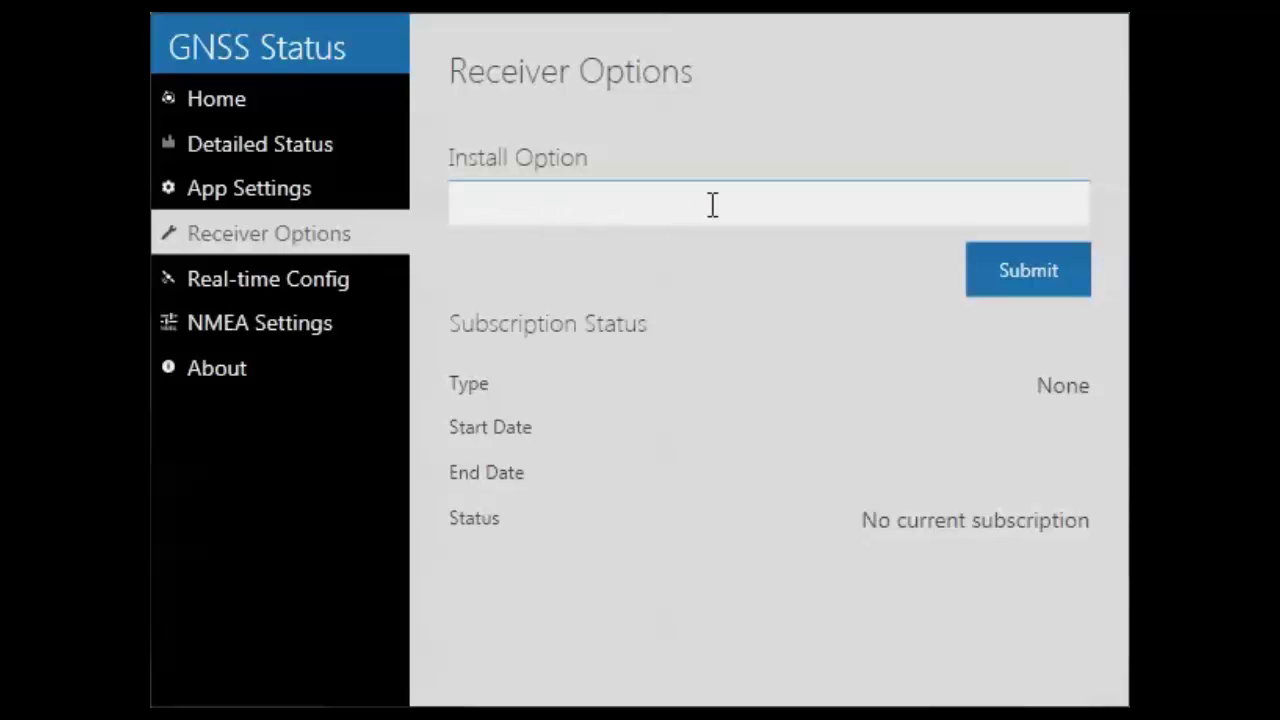
click(1019, 255)
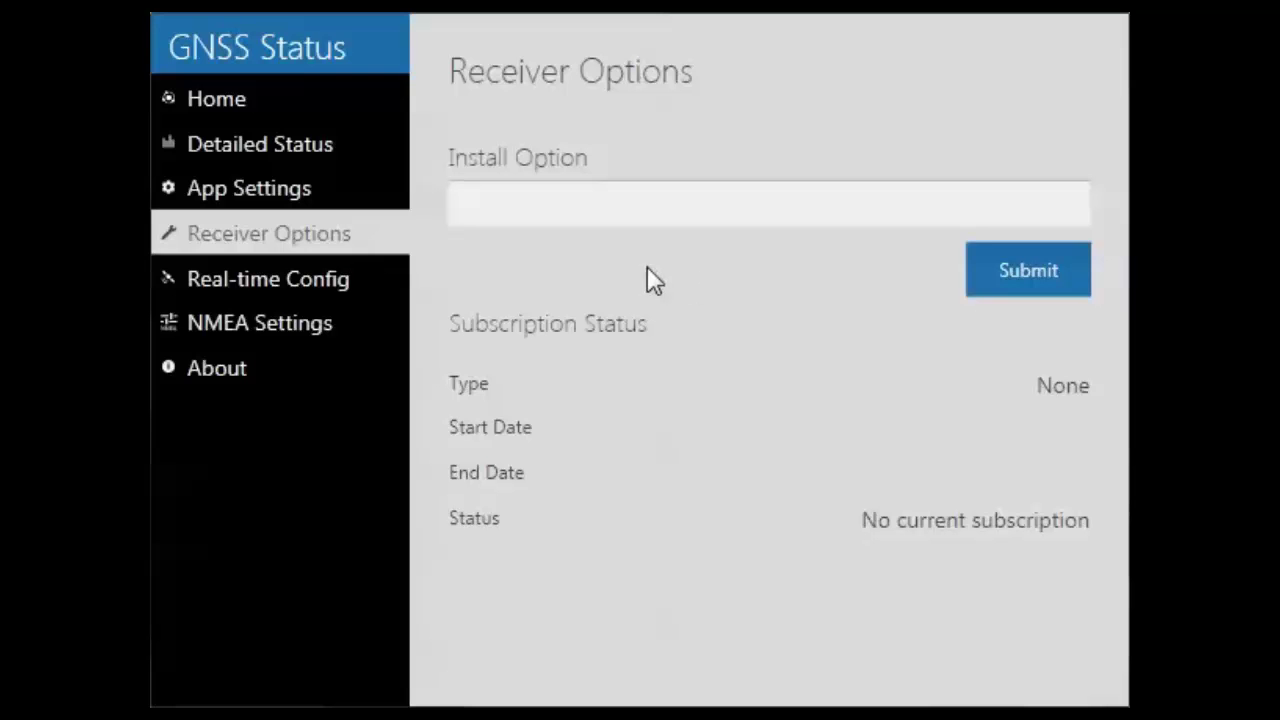
- Open the real-time configuration for editing and set the primary source type to Internet
click(281, 297)
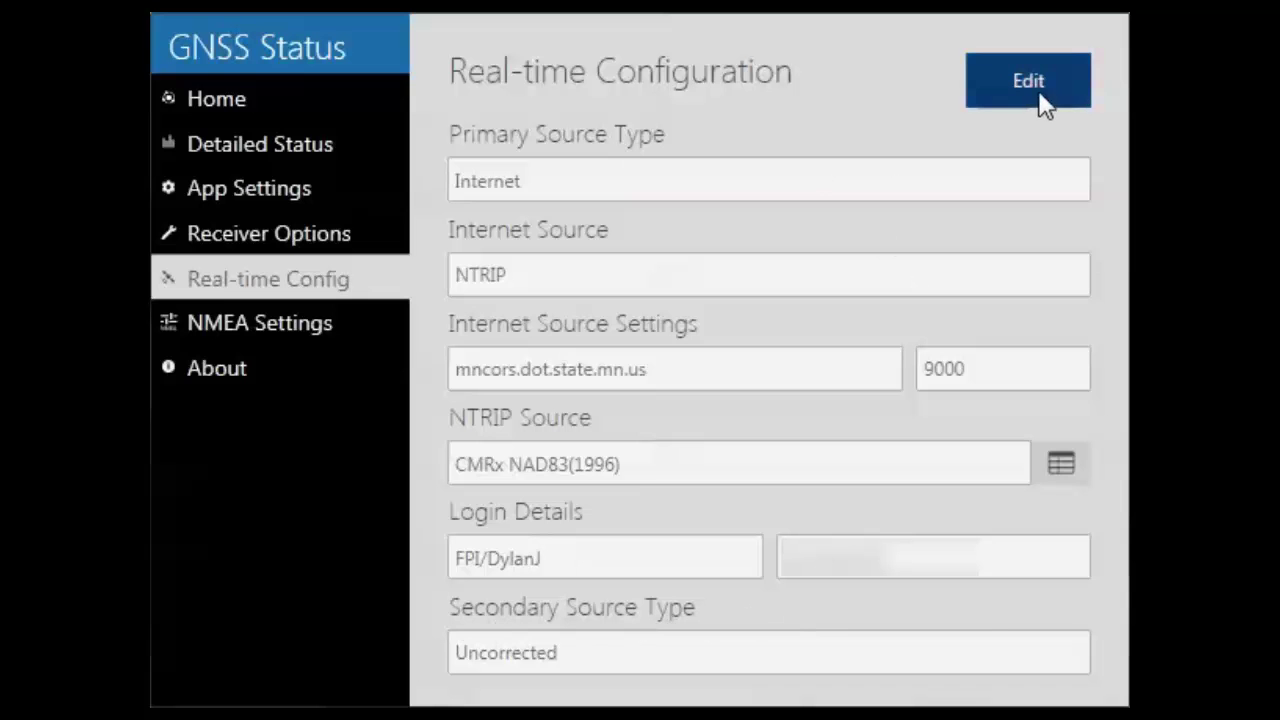
click(1073, 97)
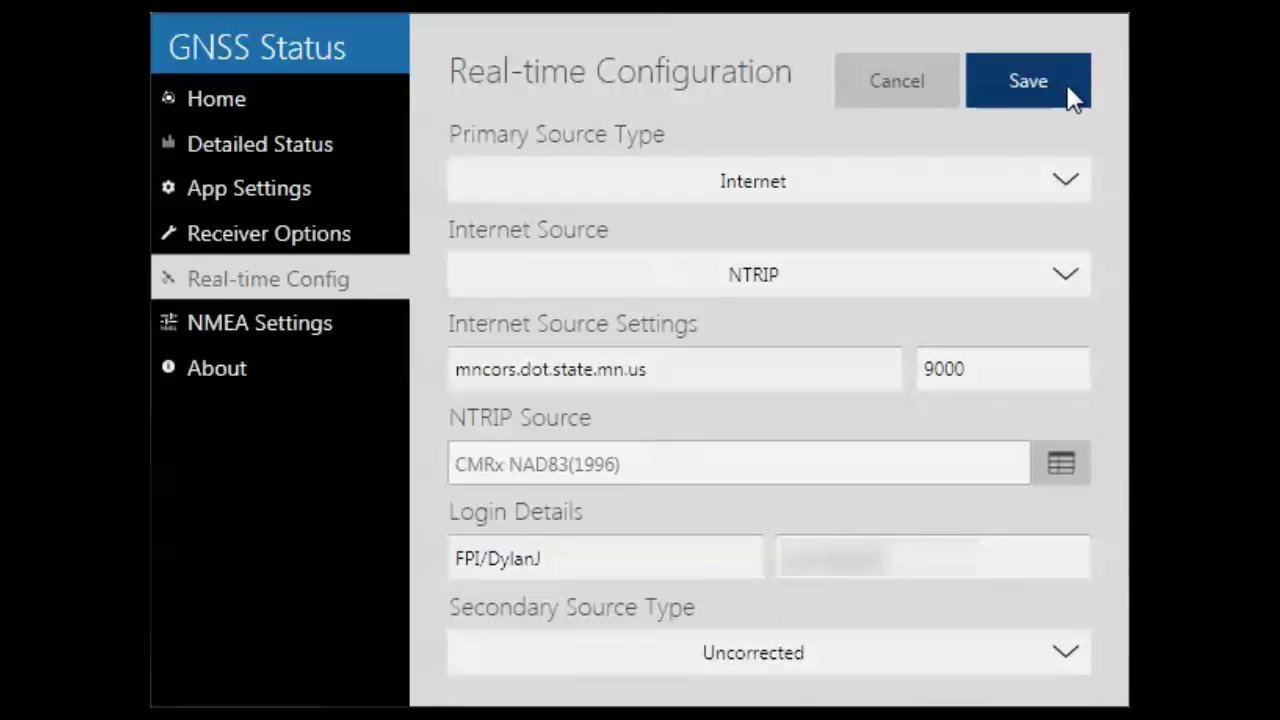
click(1070, 186)
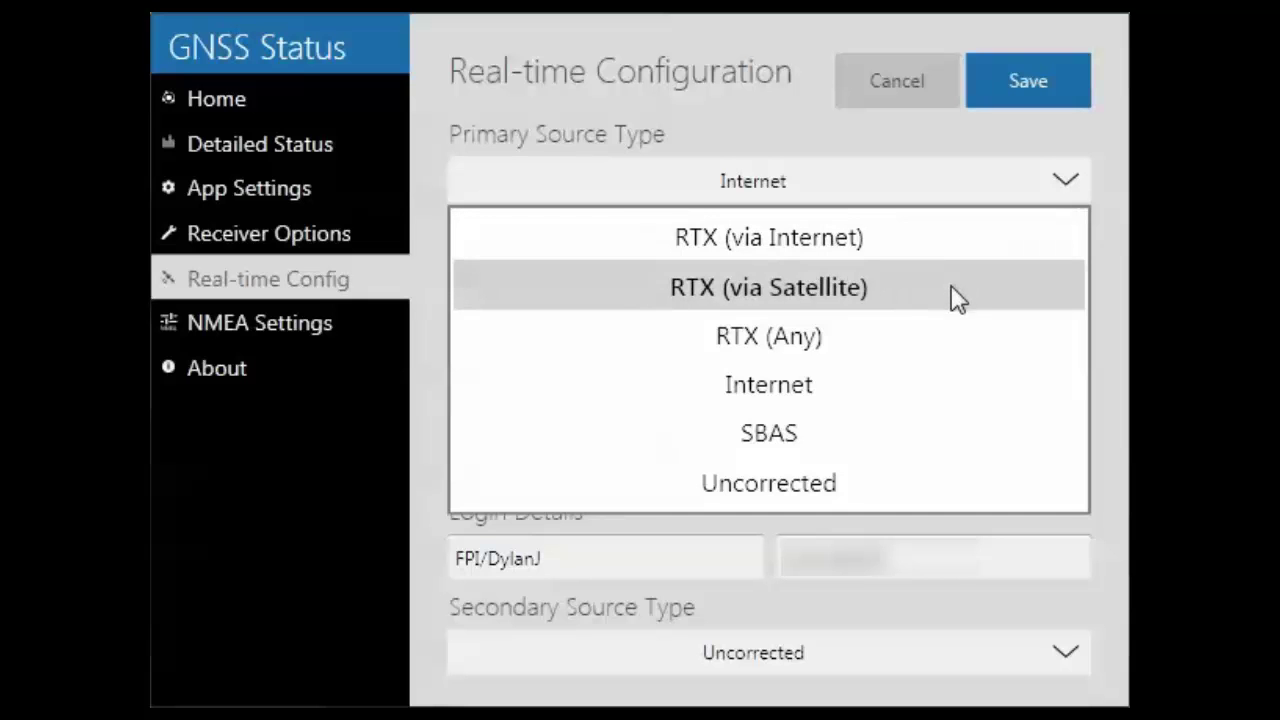
click(920, 342)
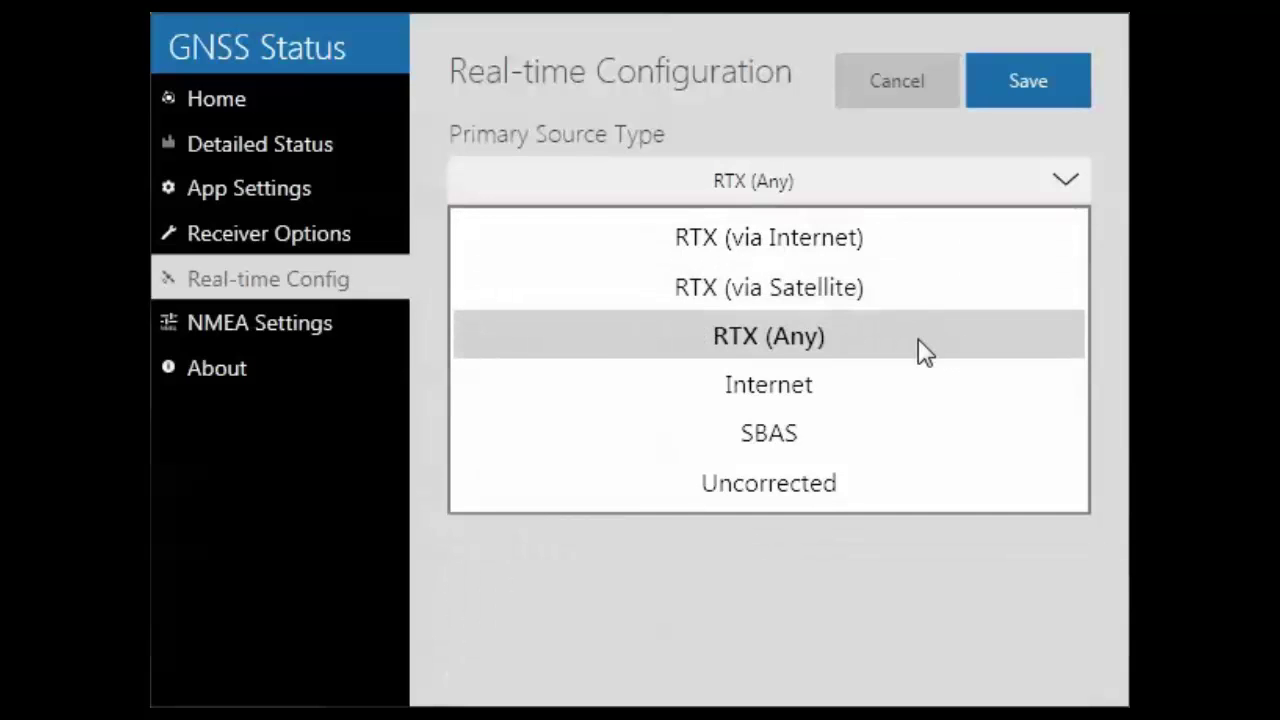
click(875, 387)
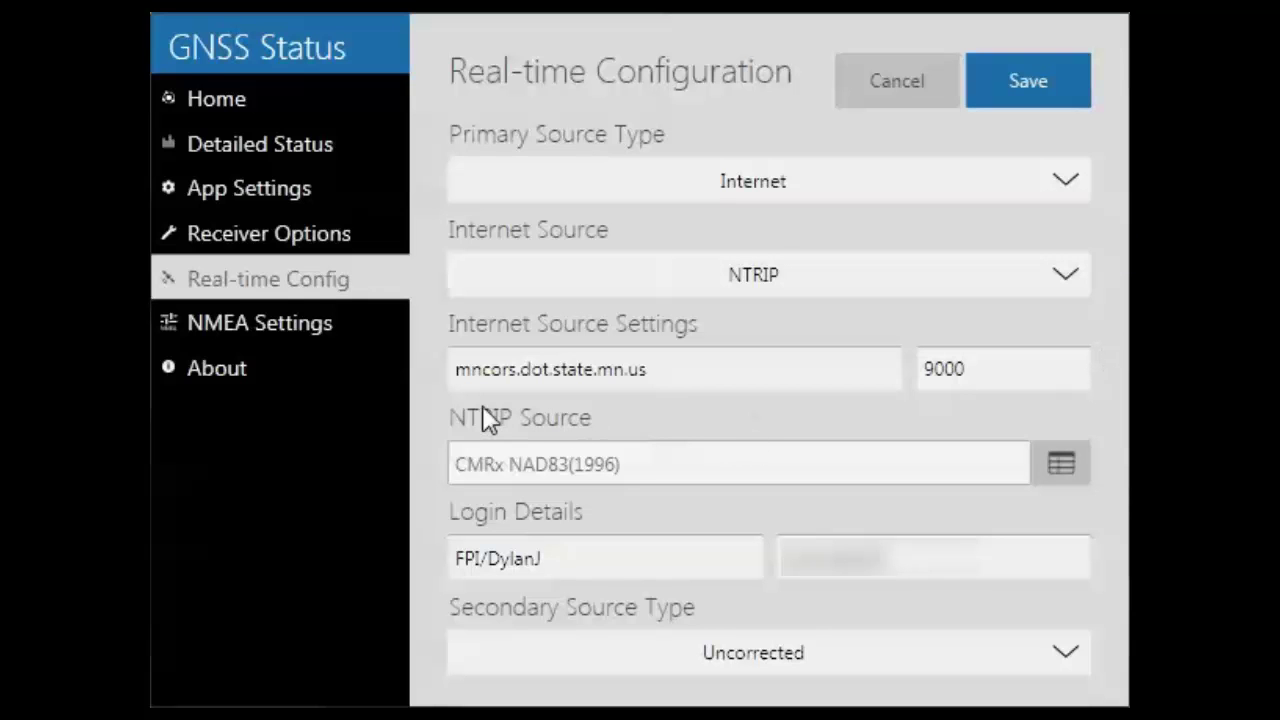
- Go over the internet source and login fields, and set the secondary source type to SBAS
click(465, 372)
click(865, 556)
click(880, 660)
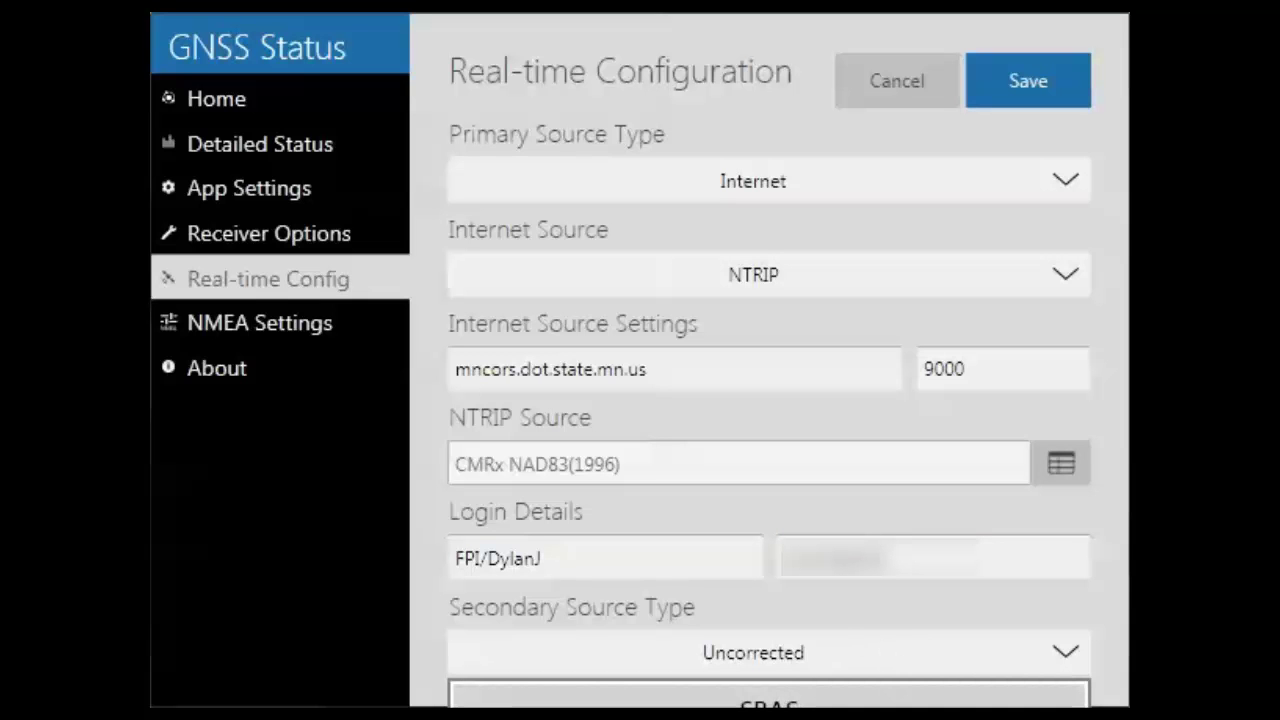
click(840, 700)
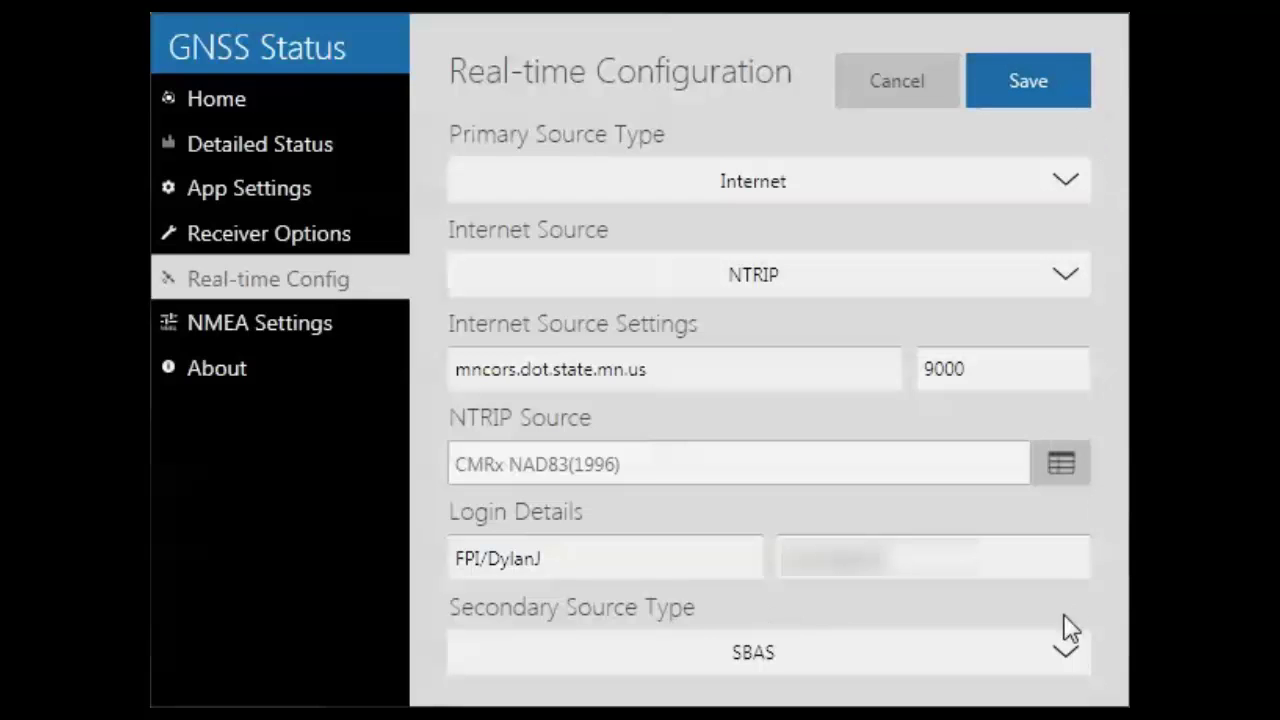
- Check the secondary and primary source type choices without changing them, and save the real-time configuration
click(1068, 656)
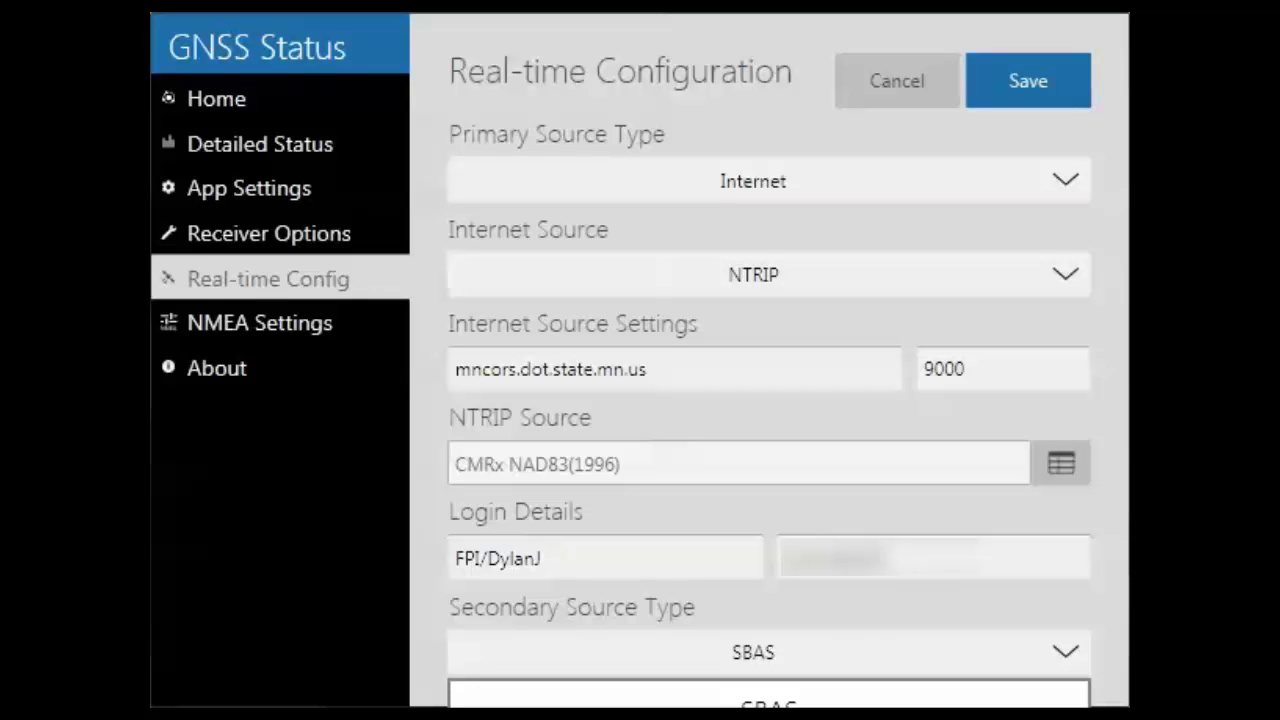
click(822, 600)
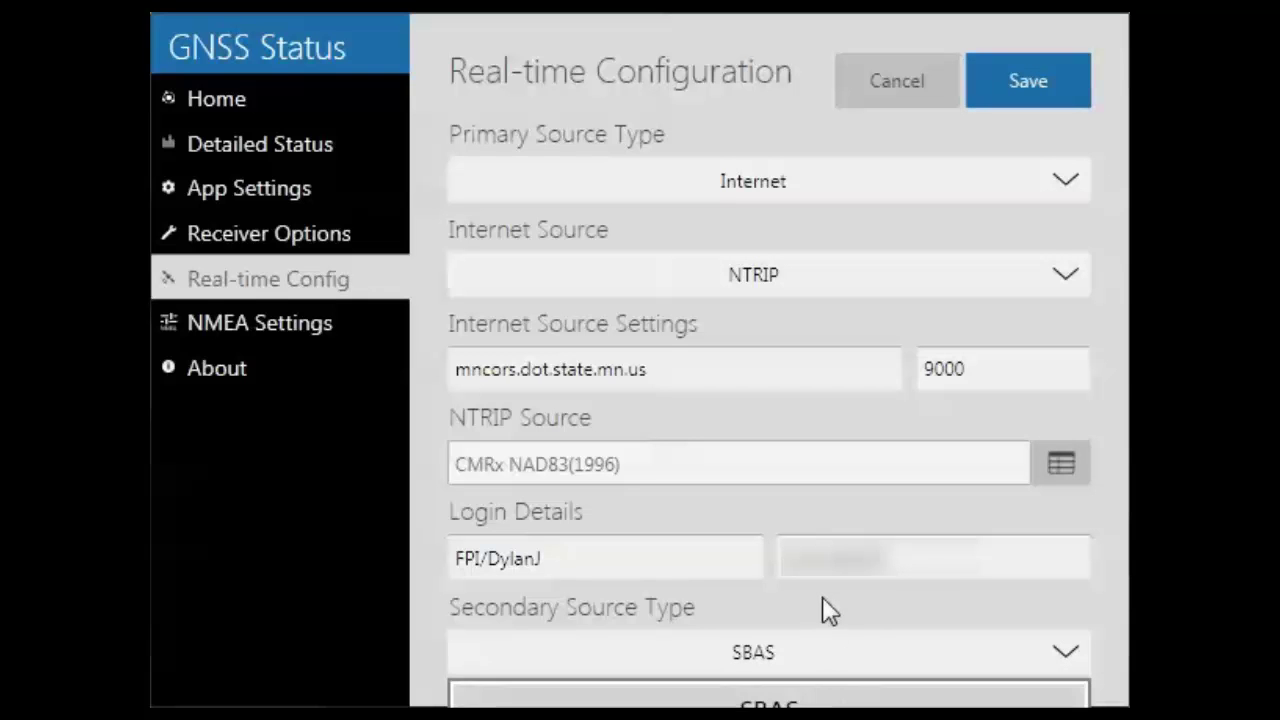
click(1023, 202)
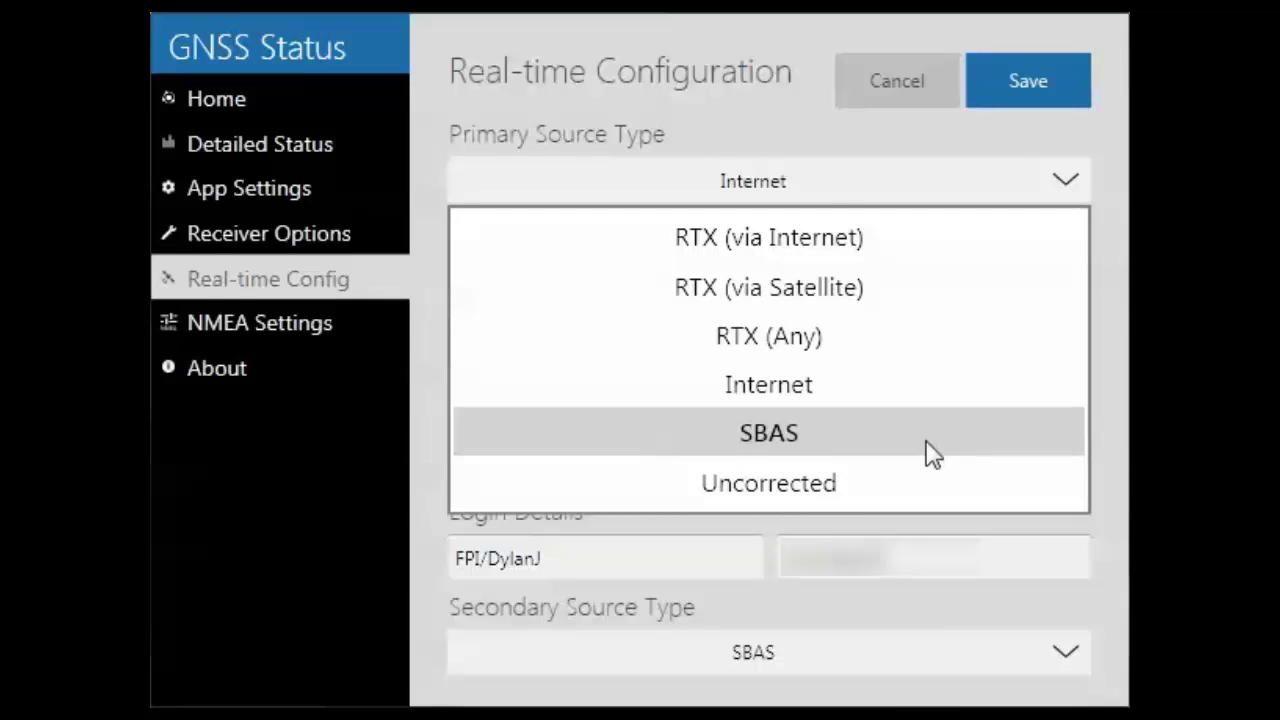
click(804, 142)
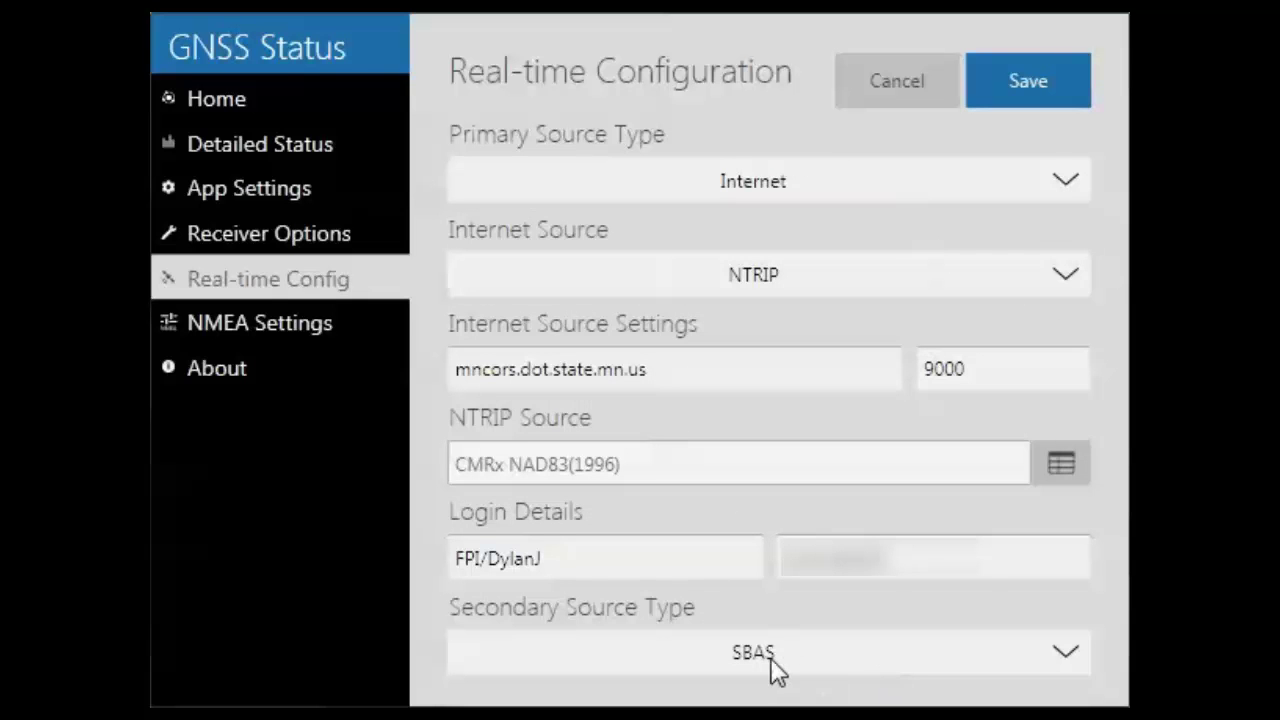
click(1033, 85)
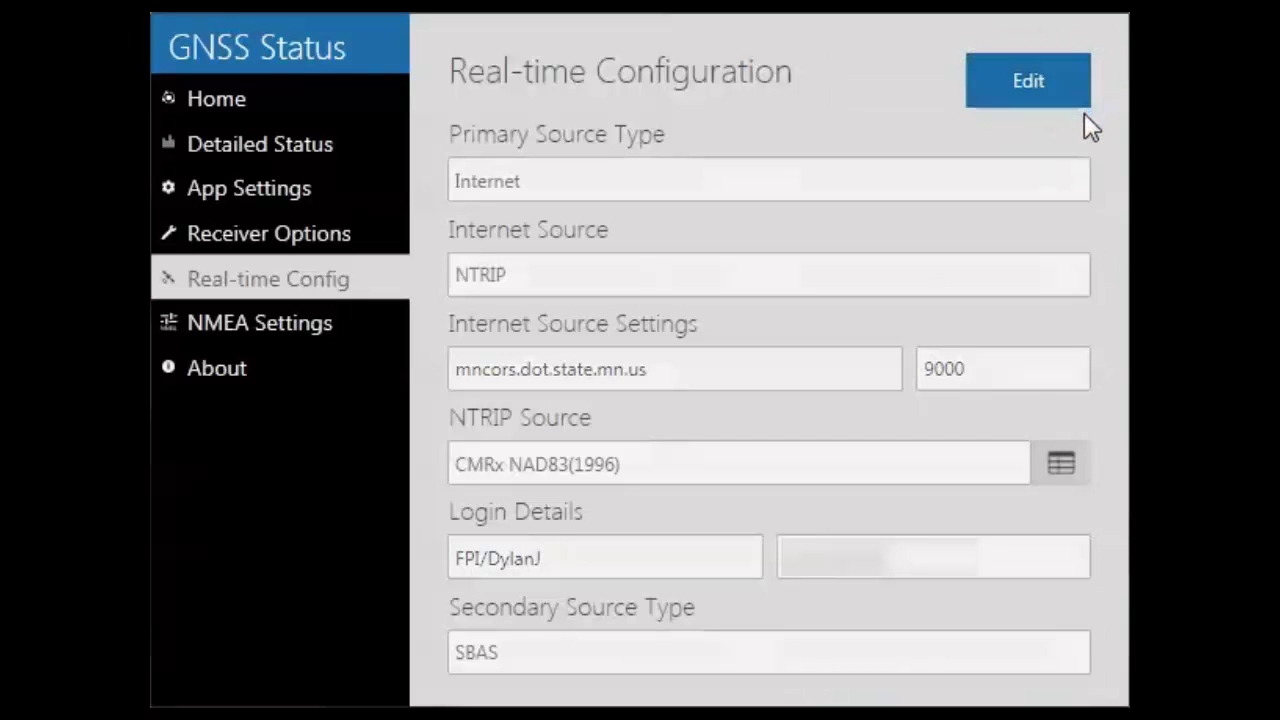
- Add GGA to the selected NMEA messages and view the version information about GNSS Status
click(325, 340)
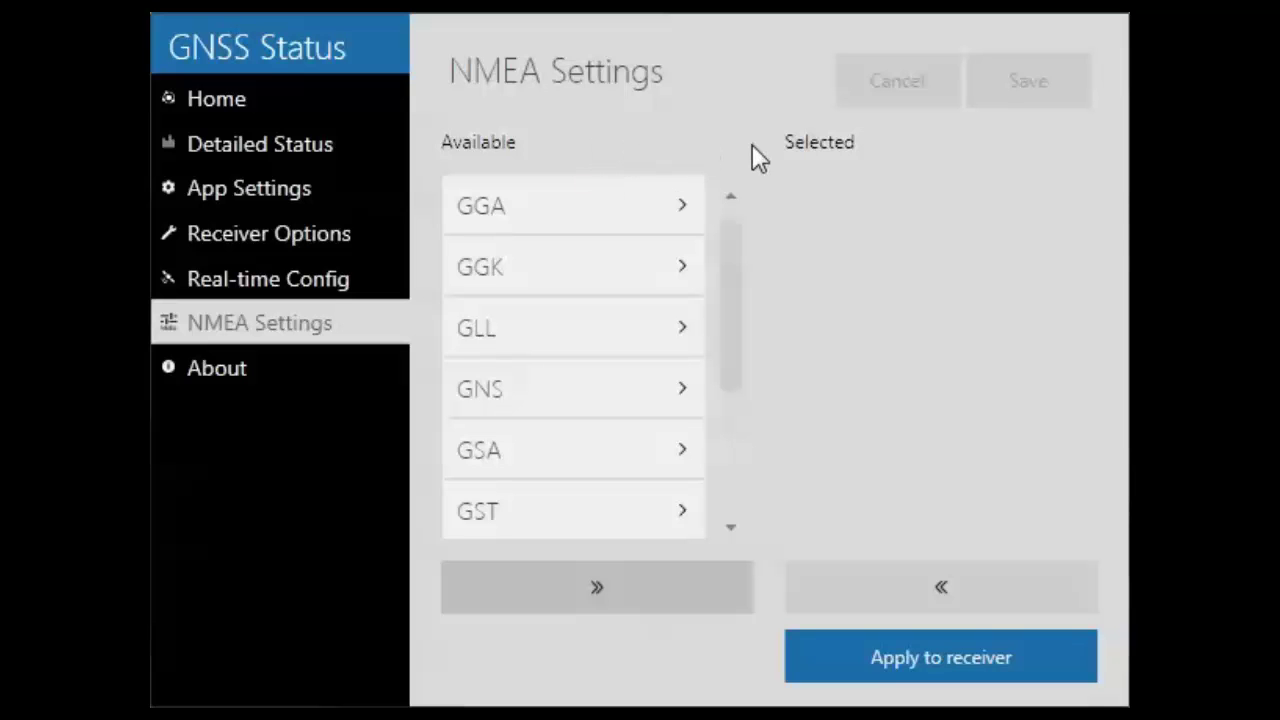
click(678, 206)
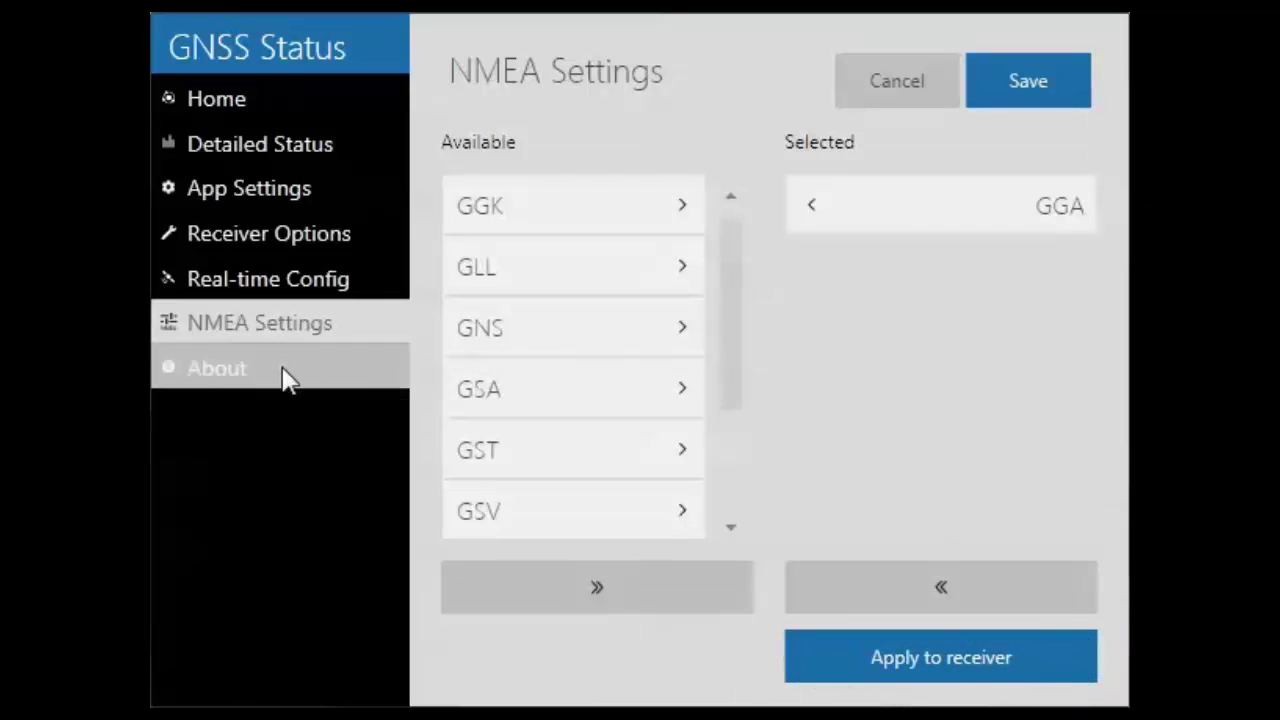
click(226, 388)
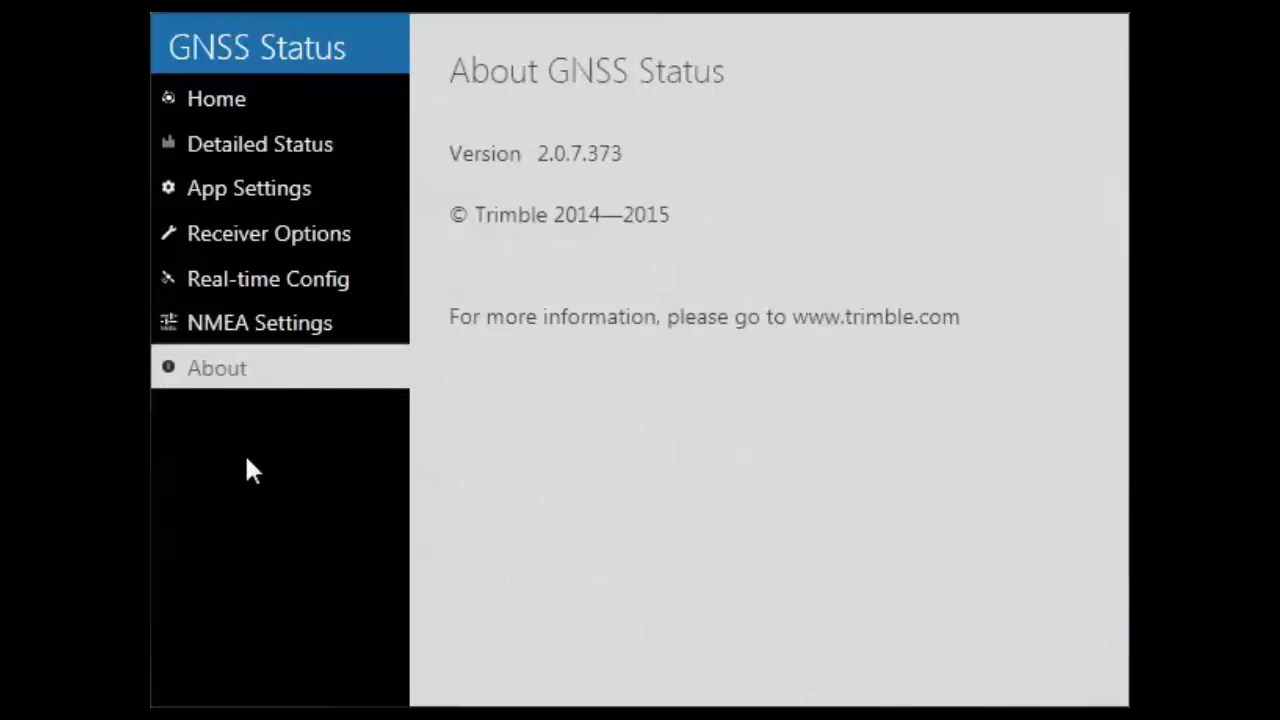